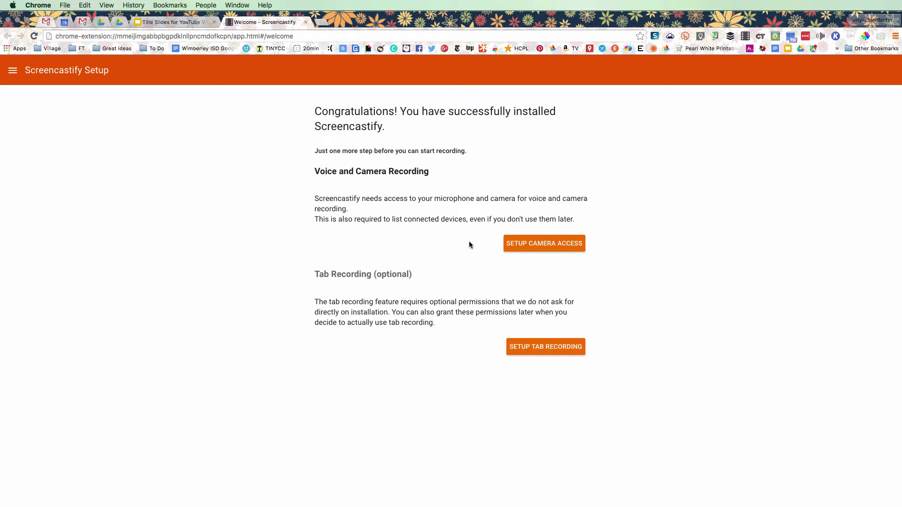
Step: Grant Screencastify camera, microphone and tab recording permissions
click(545, 243)
click(747, 40)
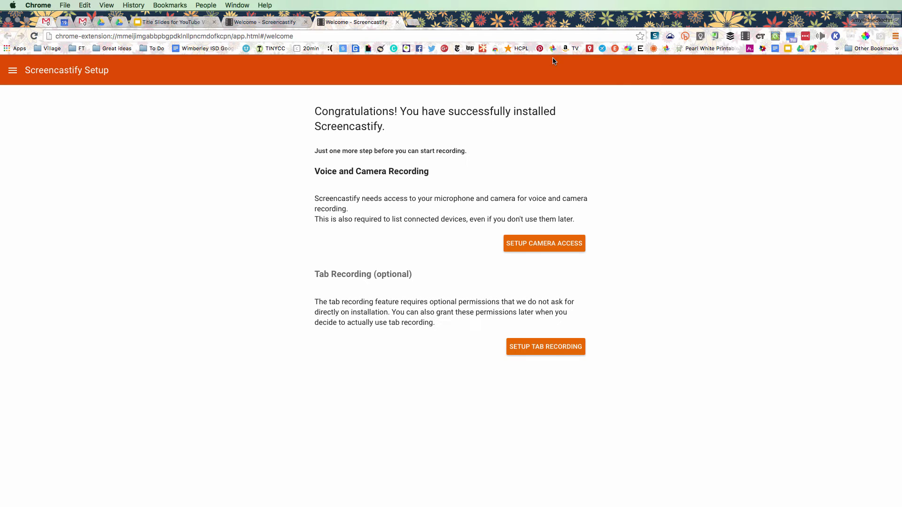
click(545, 243)
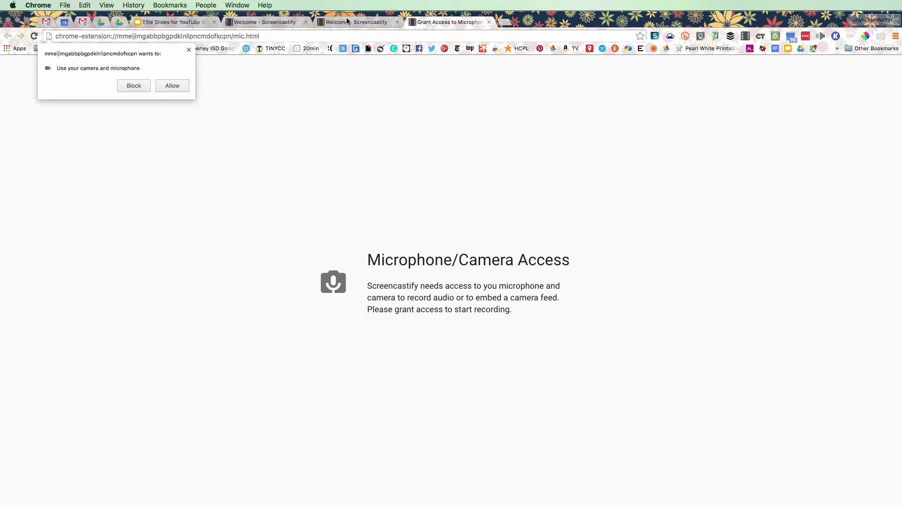
click(172, 86)
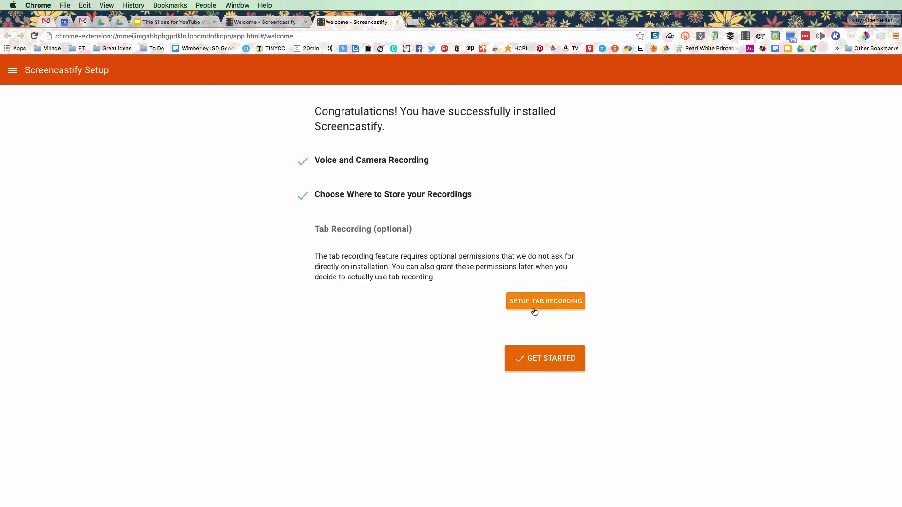
click(566, 302)
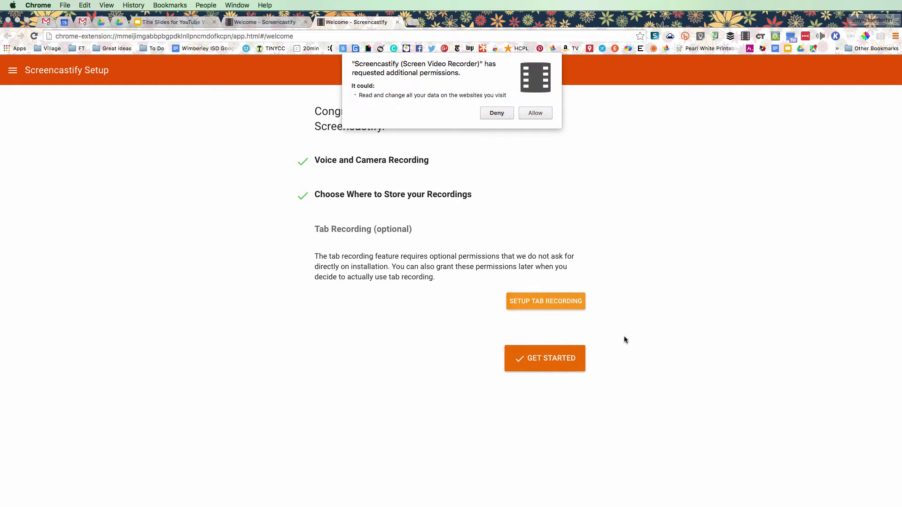
click(536, 114)
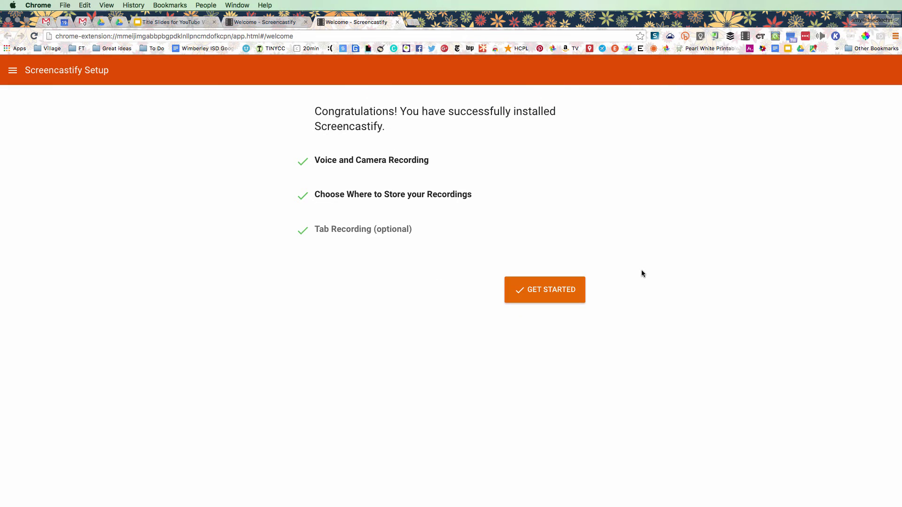
Step: Finish setup, pause the getting-started video and close both setup tabs
click(550, 289)
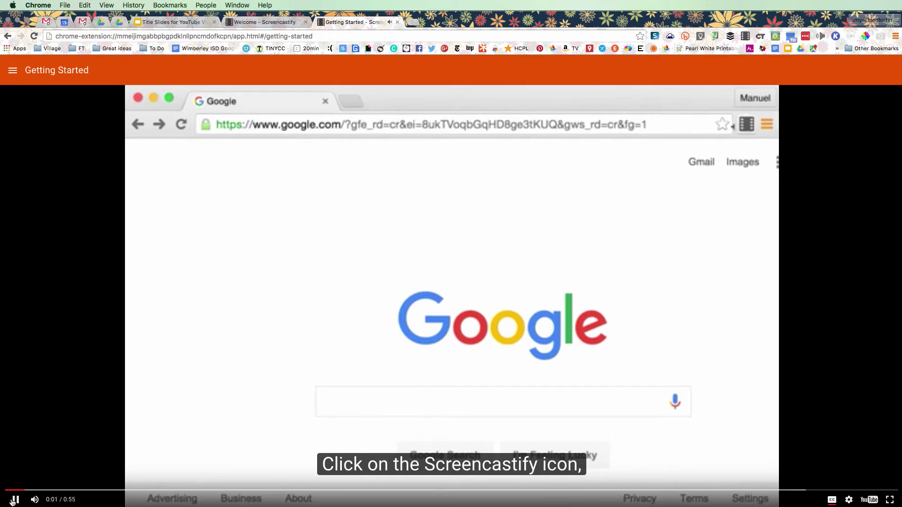
click(280, 403)
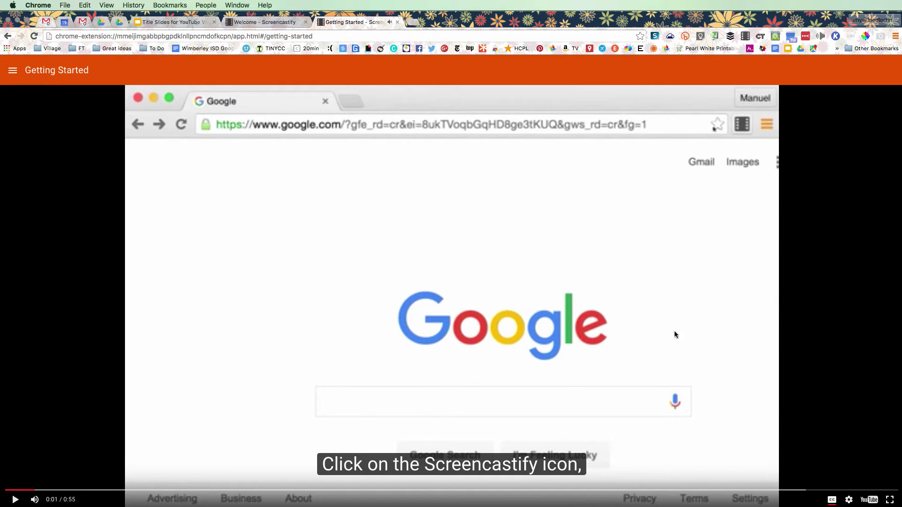
click(398, 22)
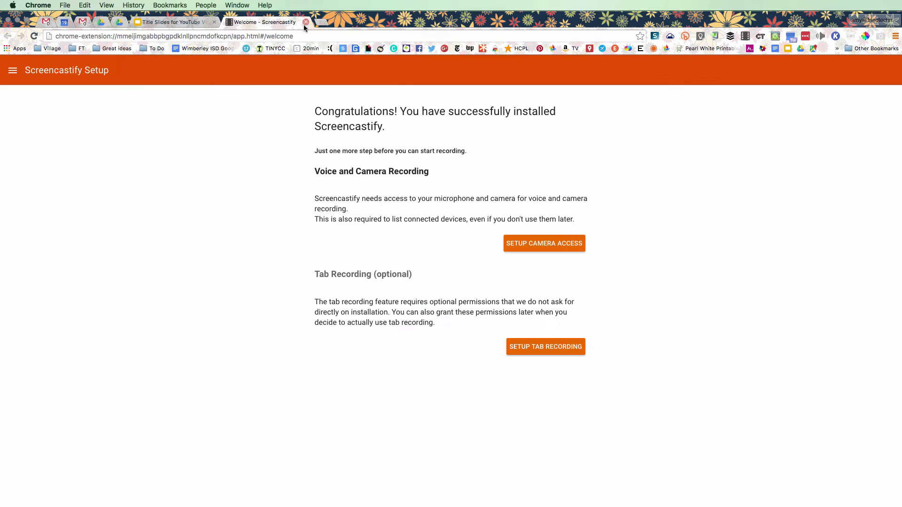
click(305, 22)
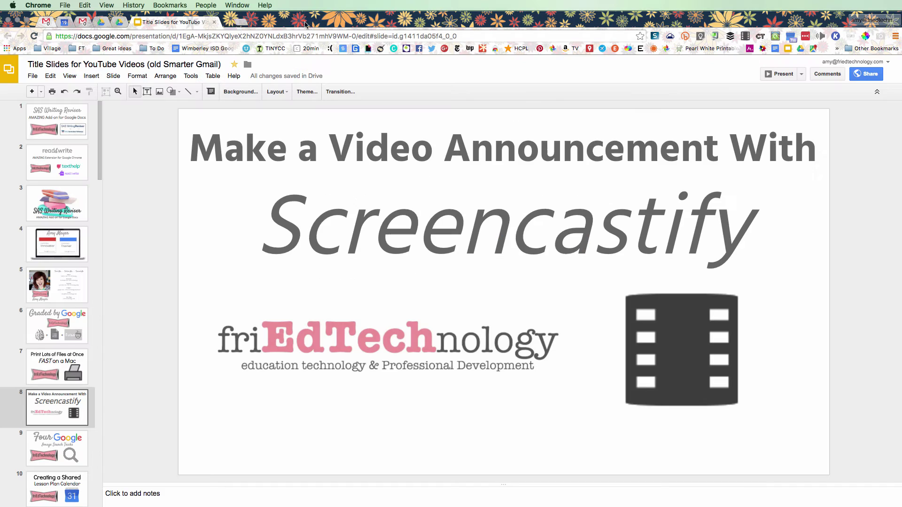
Step: Choose webcam-only recording with the Logitech USB Headset mic, FaceTime HD camera and preview window
click(746, 37)
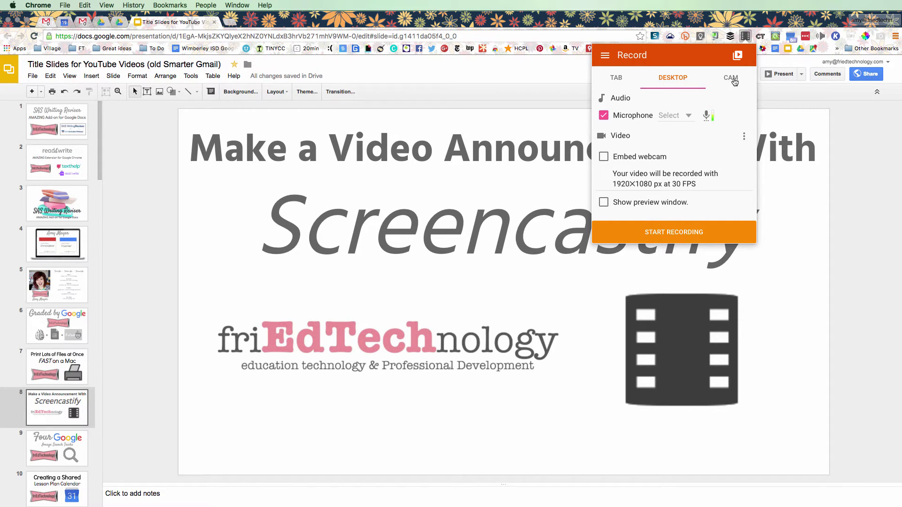
click(733, 81)
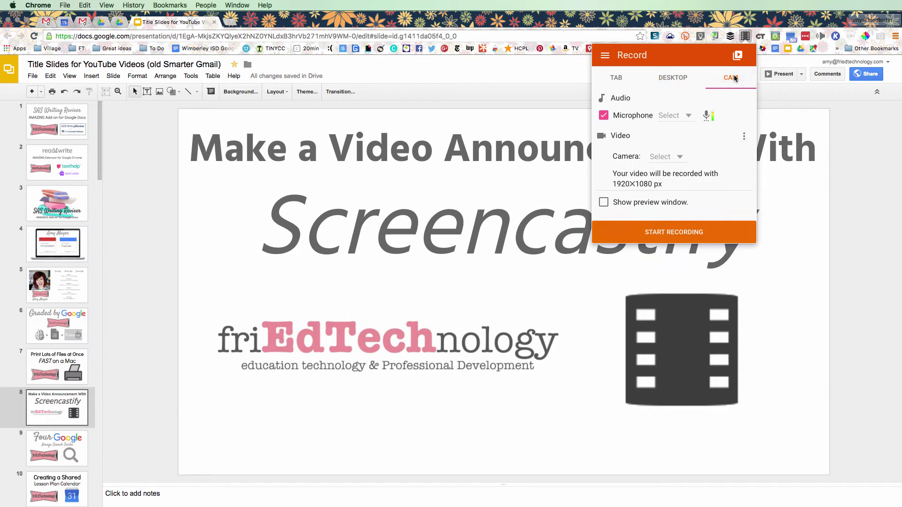
click(674, 116)
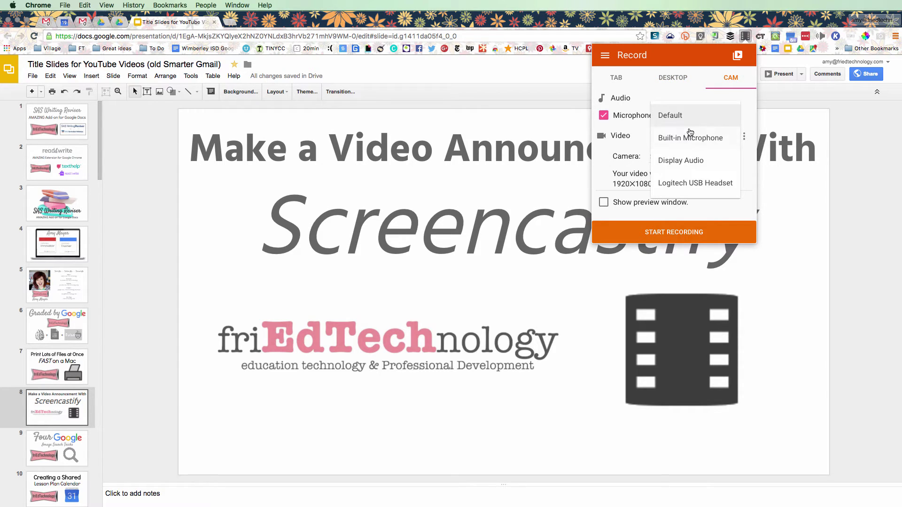
click(697, 183)
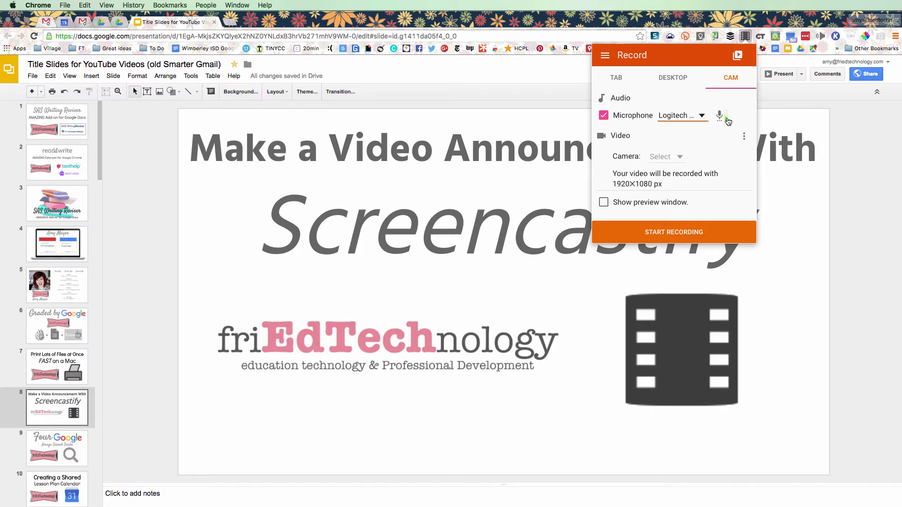
click(666, 157)
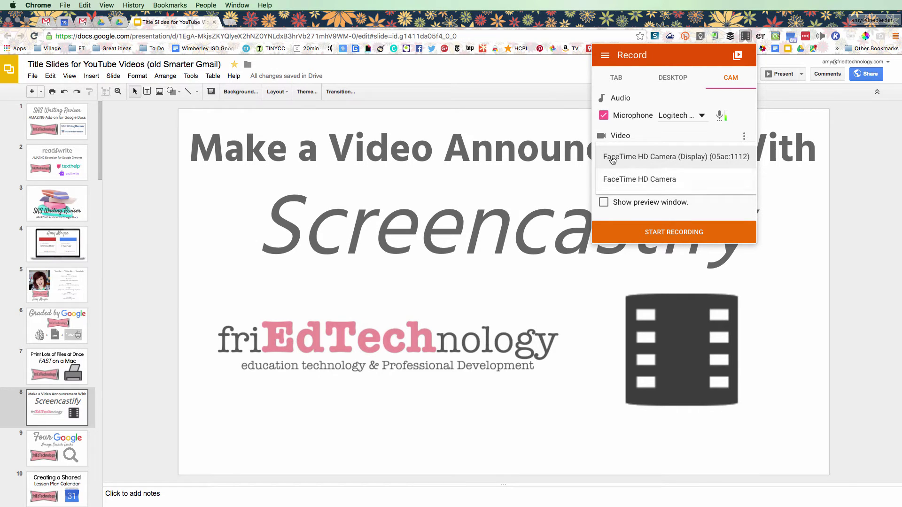
click(679, 158)
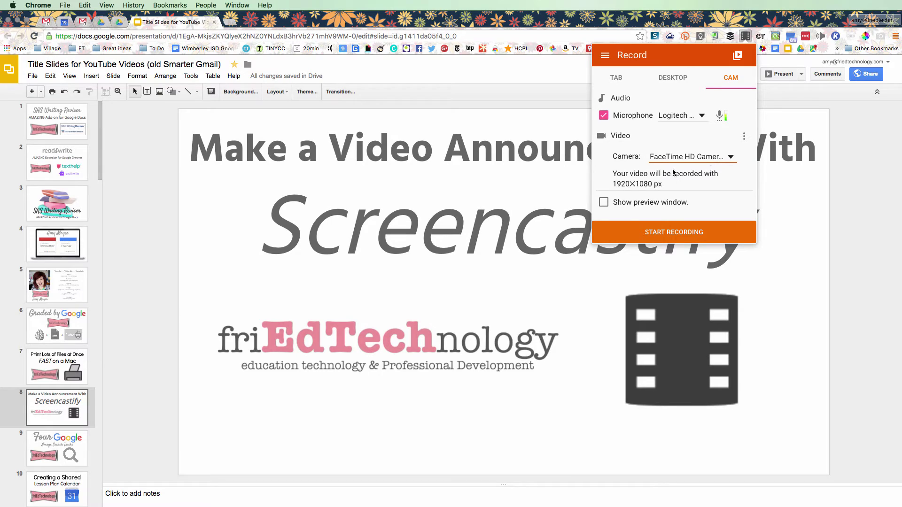
click(604, 203)
Step: Start recording and move the Live Preview window up and left over the slide
click(677, 236)
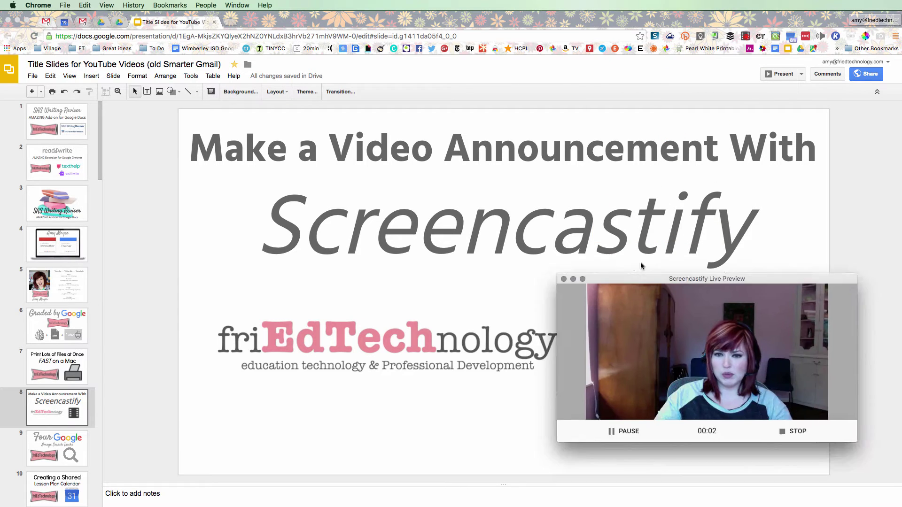
drag(639, 272, 539, 182)
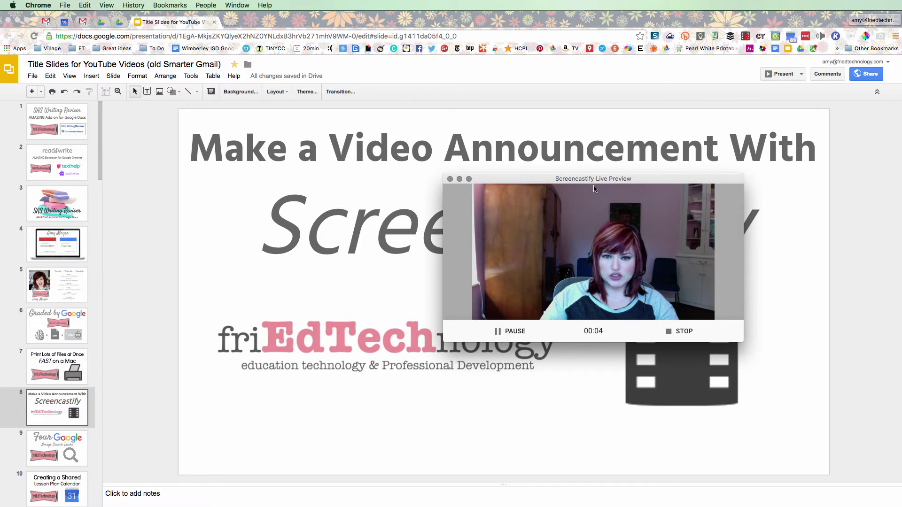
mouse_move(539, 182)
mouse_down()
mouse_move(407, 175)
mouse_move(405, 158)
mouse_up()
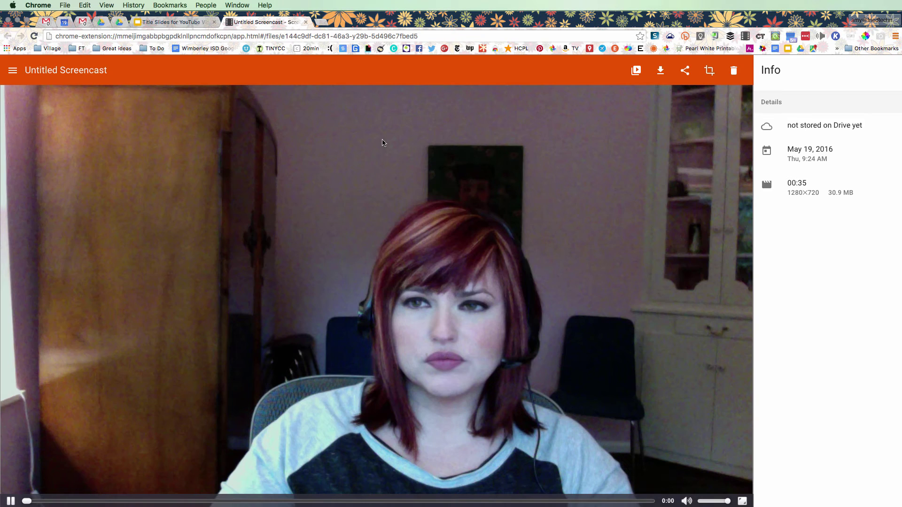
Step: Pause playback and scrub the recording forward to about 0:04
click(11, 501)
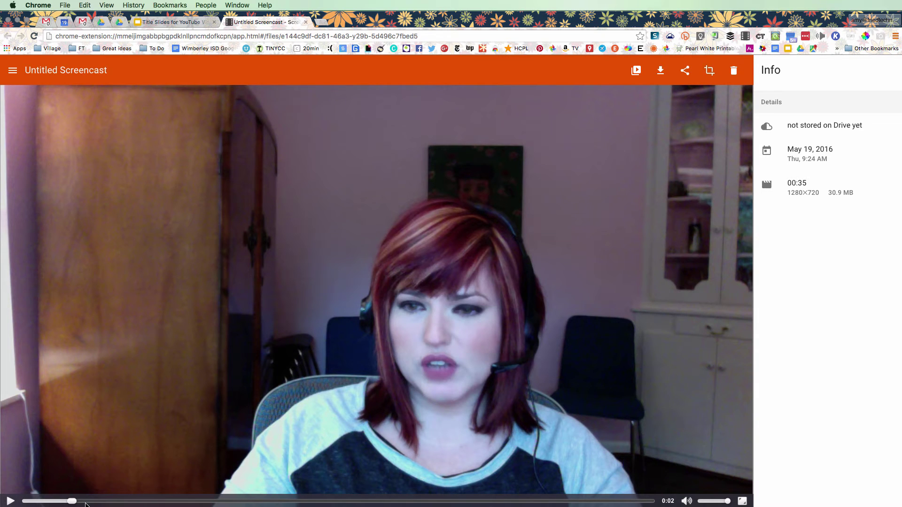
drag(73, 501, 92, 501)
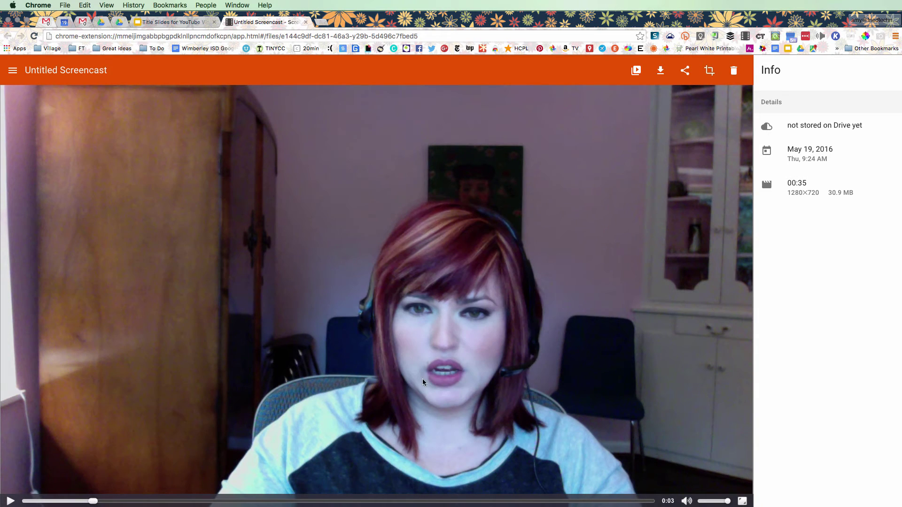
click(97, 501)
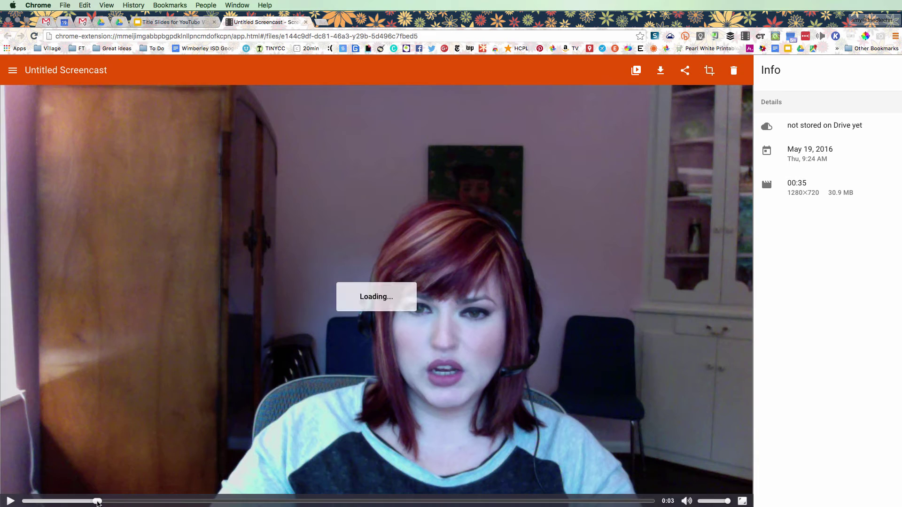
drag(97, 501, 108, 501)
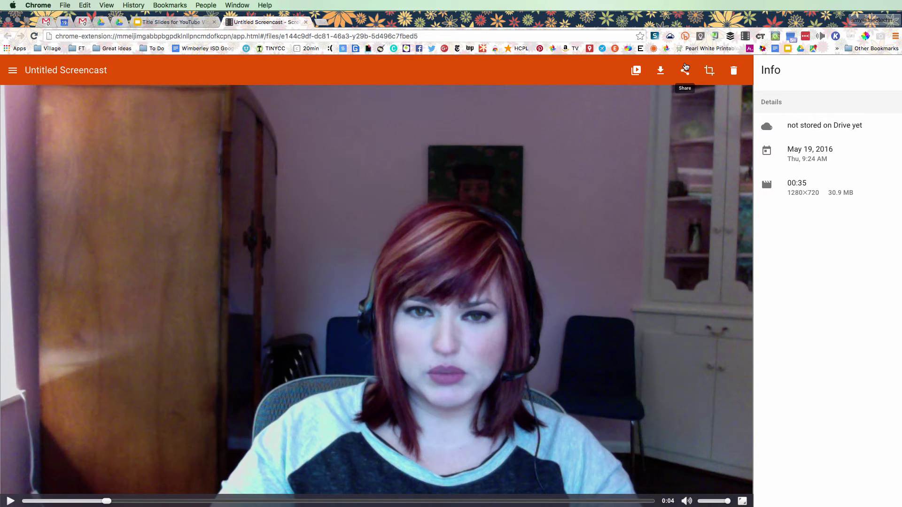
Step: Retitle the recording 'Last Day Announcement', correcting a typo along the way
click(79, 72)
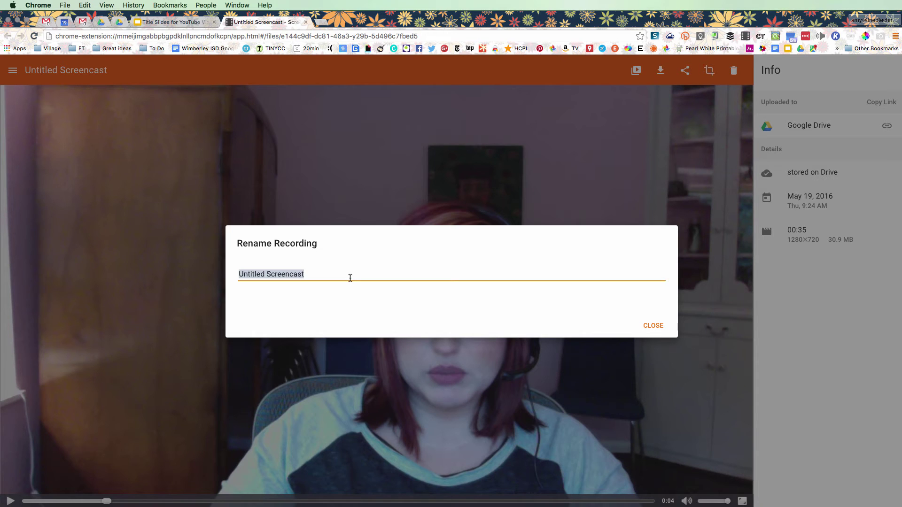
text(Lasty D)
key(BackSpace)
text(D)
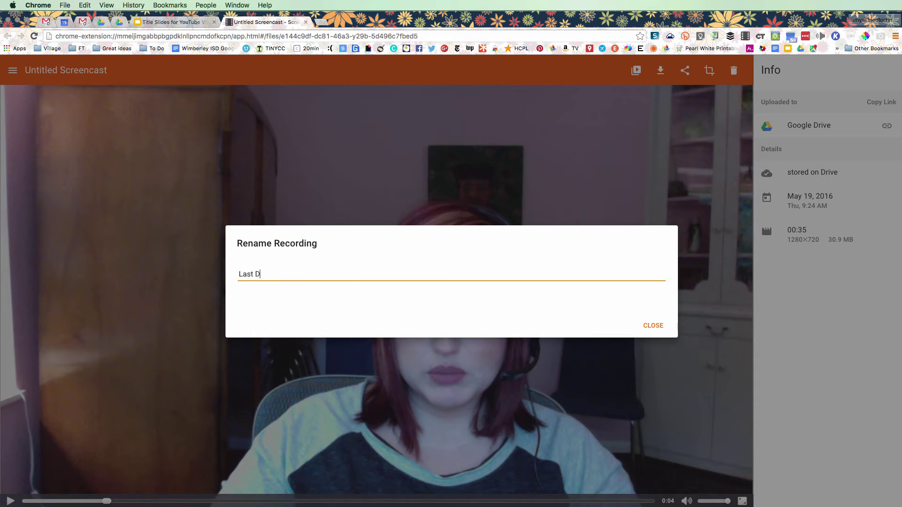
text(unc)
text(ement)
click(653, 325)
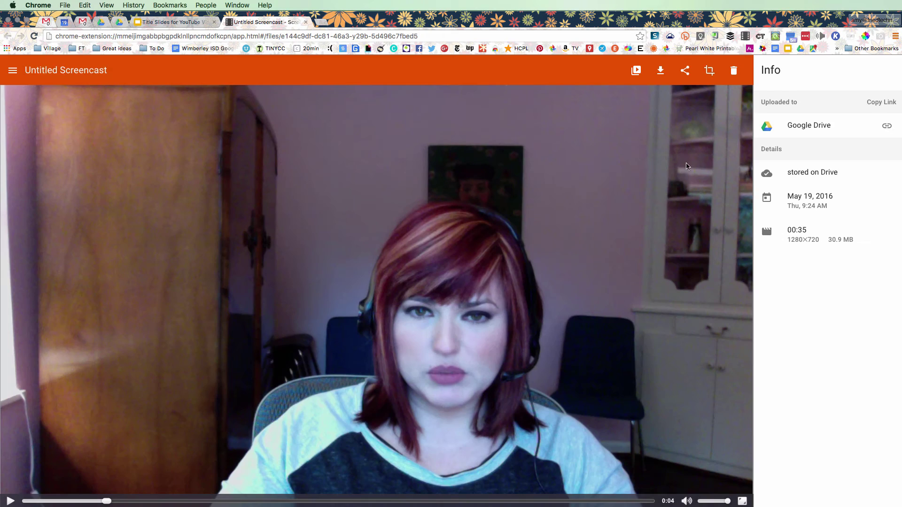
Step: Generate and copy an anyone-with-the-link Google Drive link for the recording
click(685, 71)
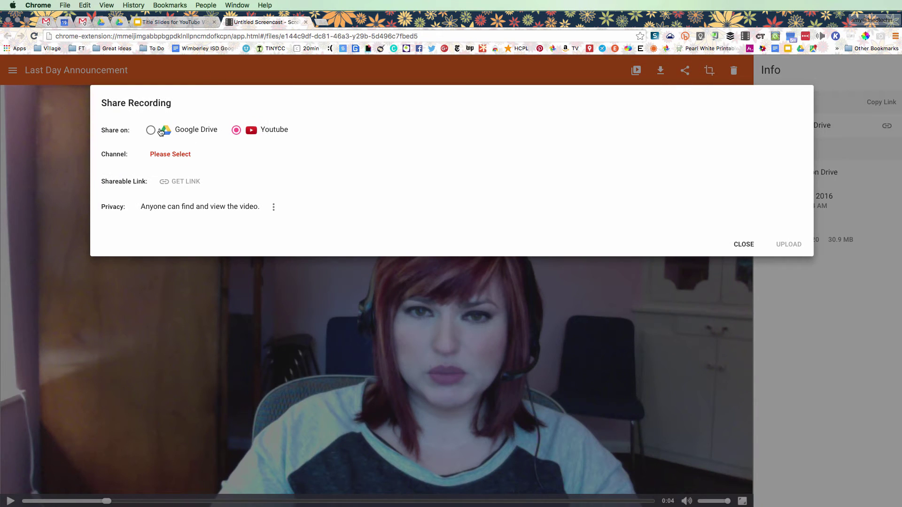
click(150, 130)
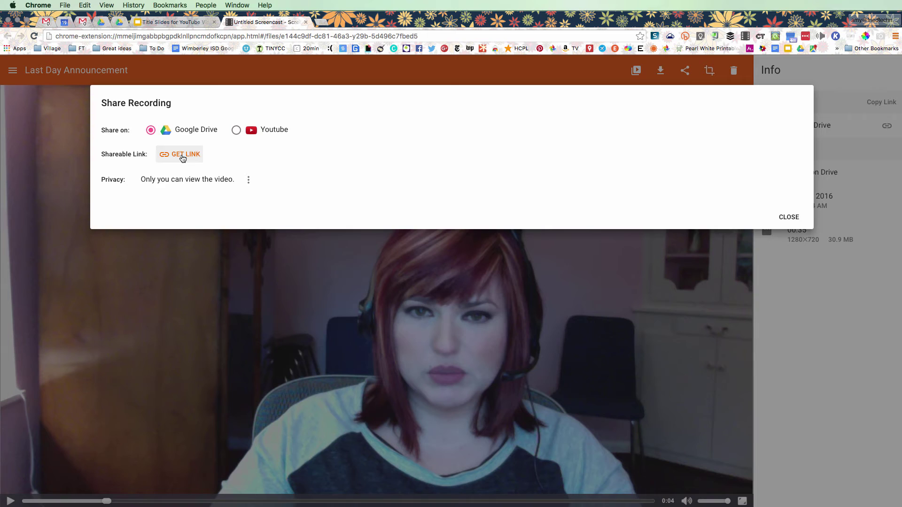
click(181, 154)
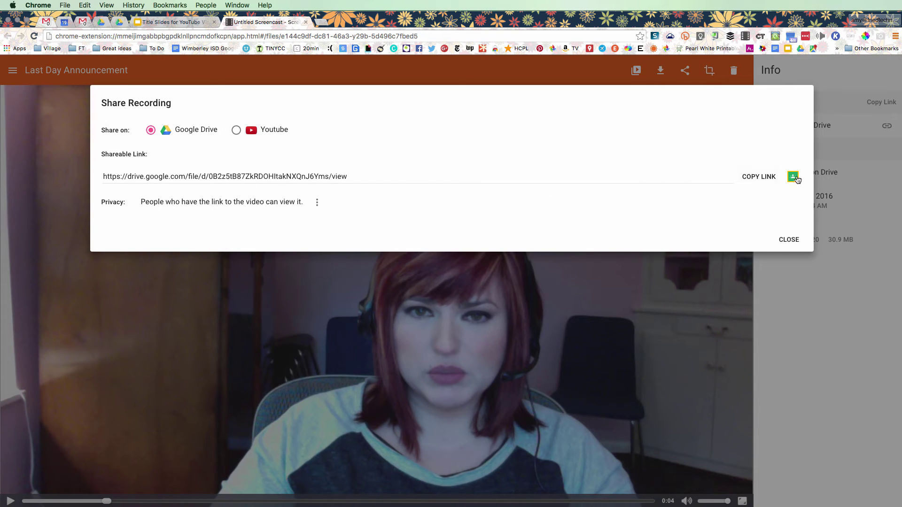
click(764, 177)
click(789, 240)
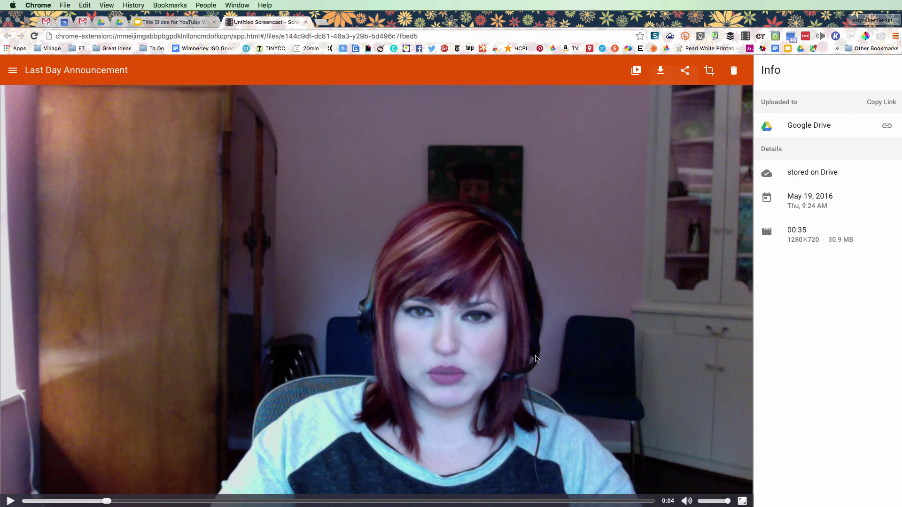
Step: Paste the Drive link into the Gmail message and add a blank line above it
click(46, 22)
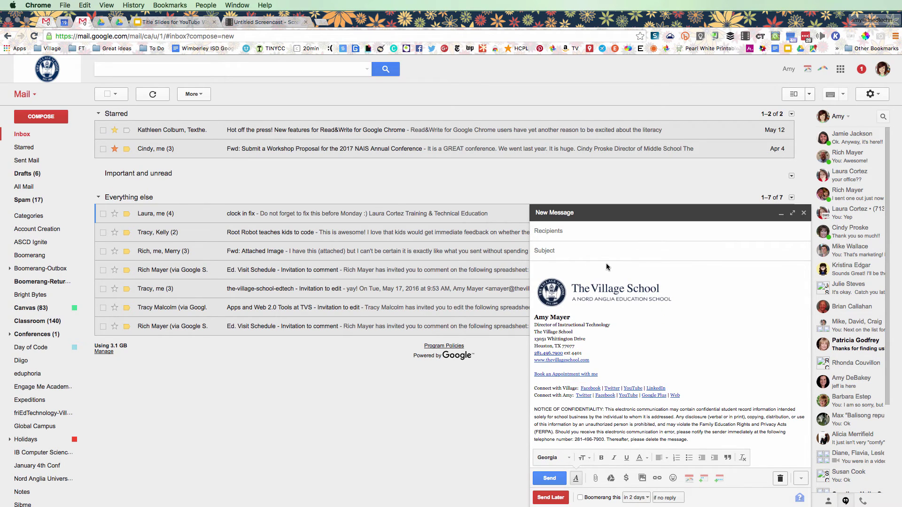
key(super+v)
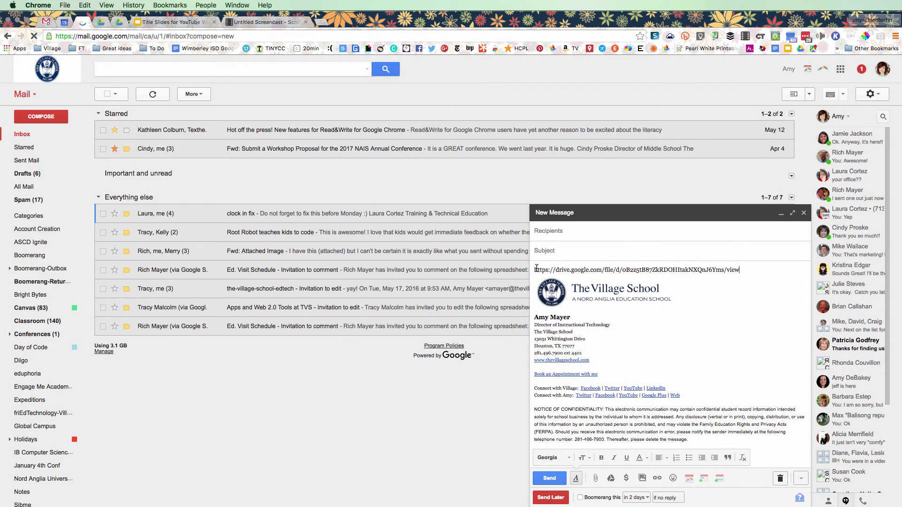
key(Return)
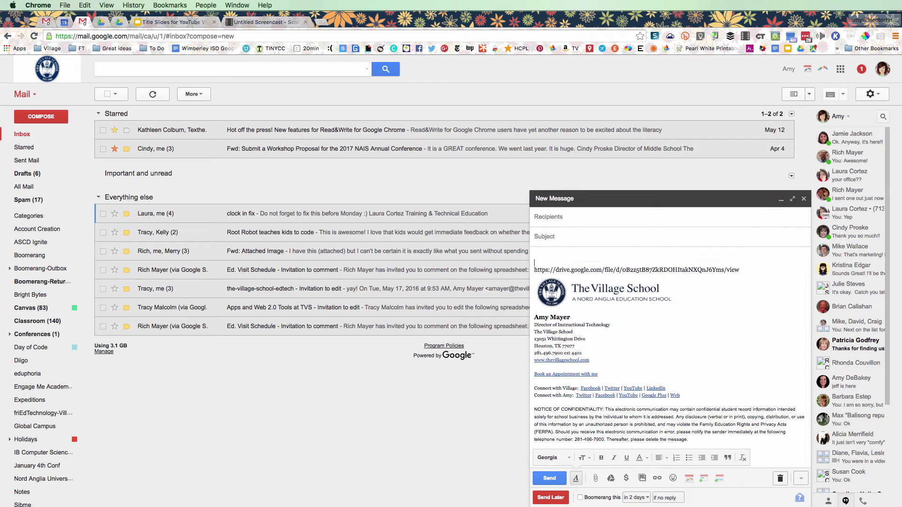
text(Please show )
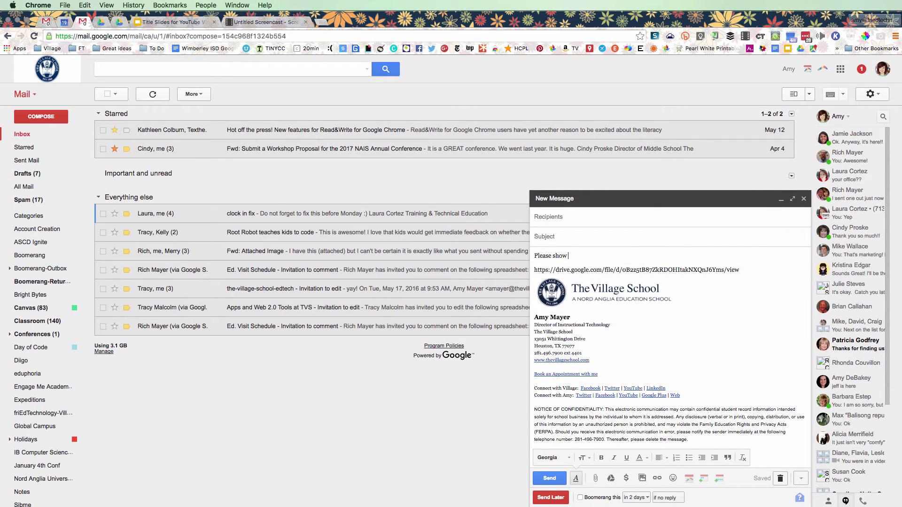
text(this last period )
text(at 2:)
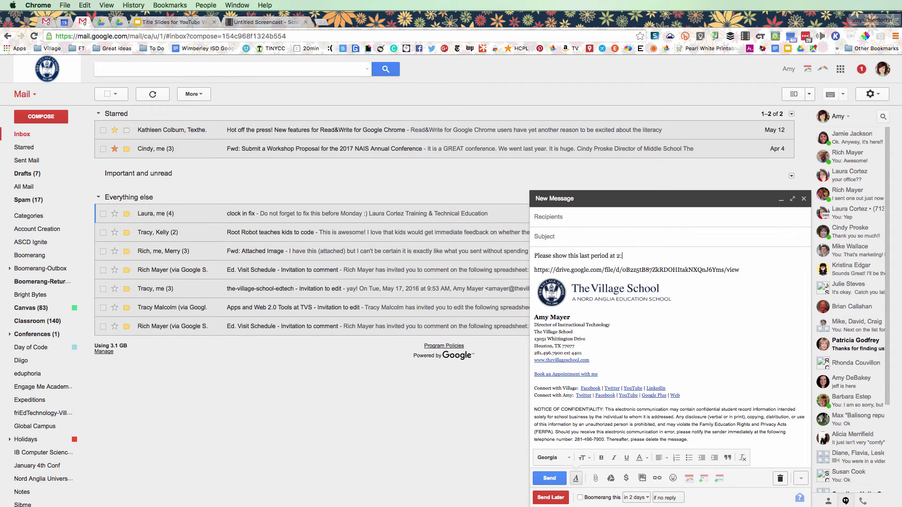
text(55 to all st)
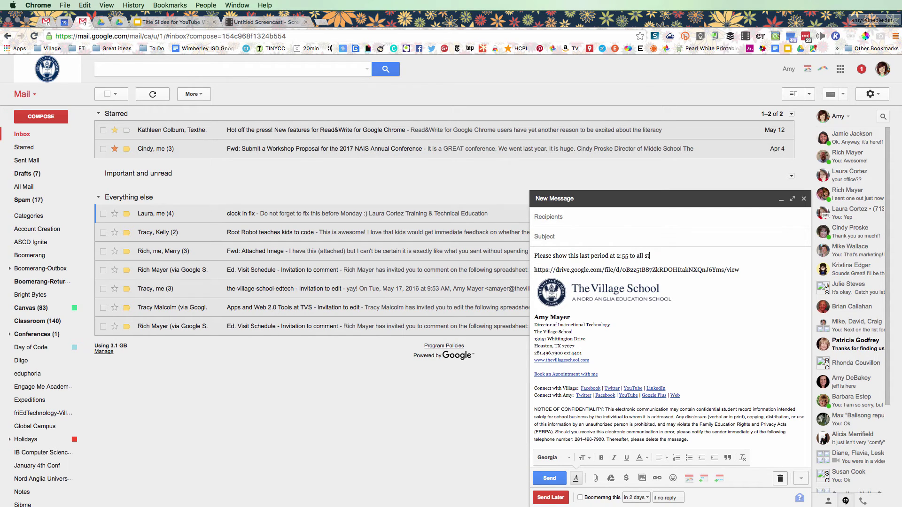
text(udents.)
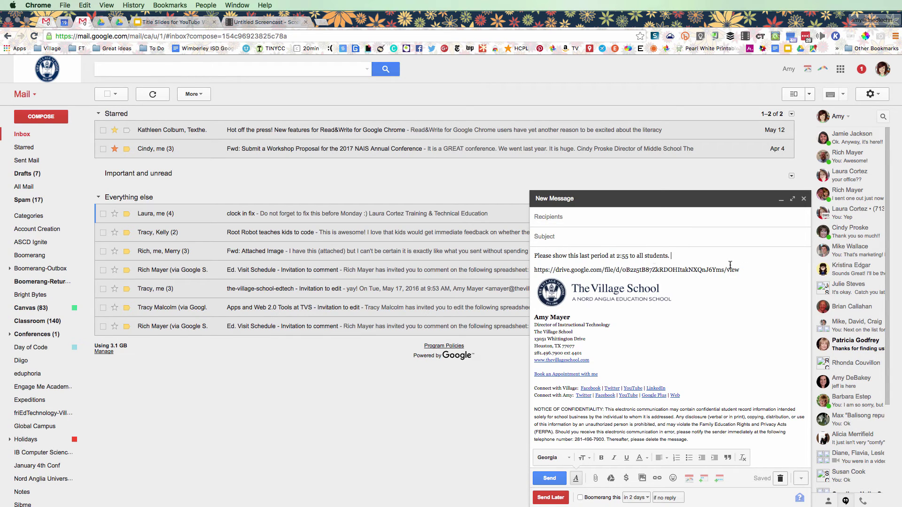
Step: Address the email, set the subject 'Video: Show at 2:55 p.m. today IMPORTANT', and send it
click(587, 217)
text(amayer)
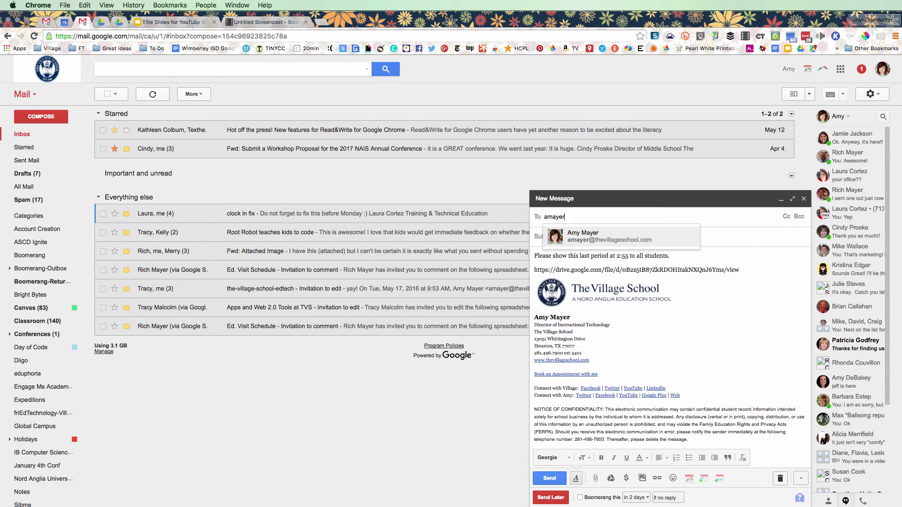
key(Return)
key(Tab)
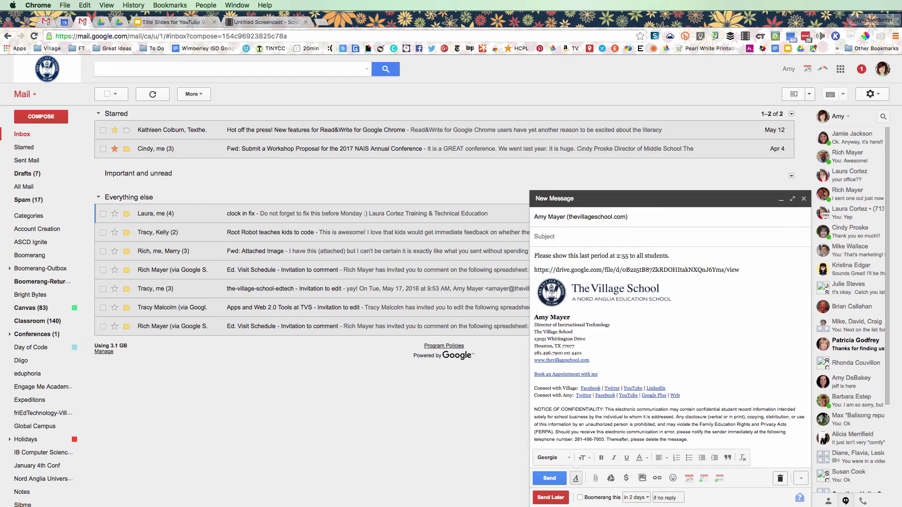
text(Video: Show at 2)
text(:55 p.m.)
text( today IMPOR)
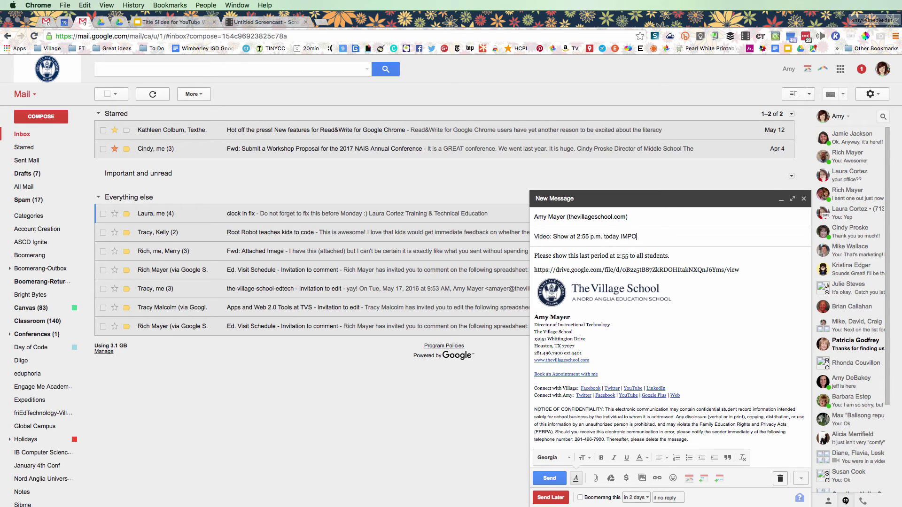
text(TANT)
click(550, 479)
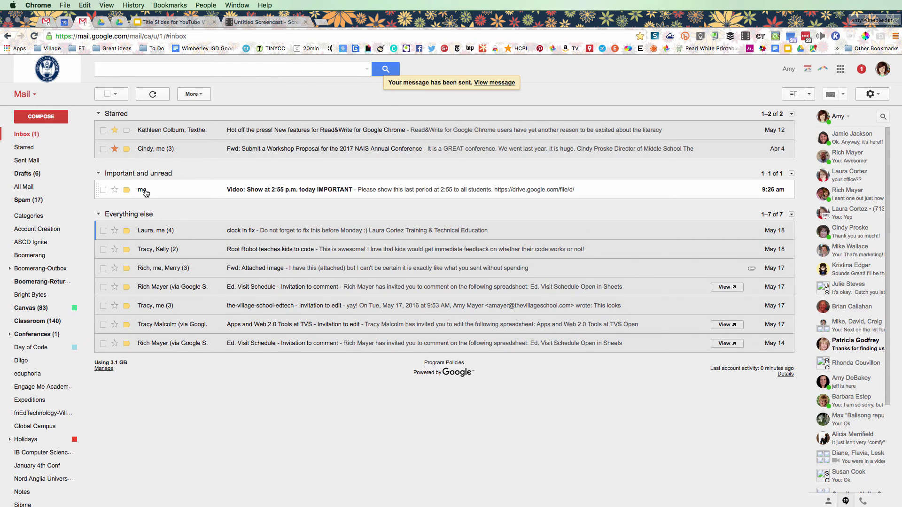
Step: Open the sent email, check the still-processing Drive video, then close its tab
click(145, 197)
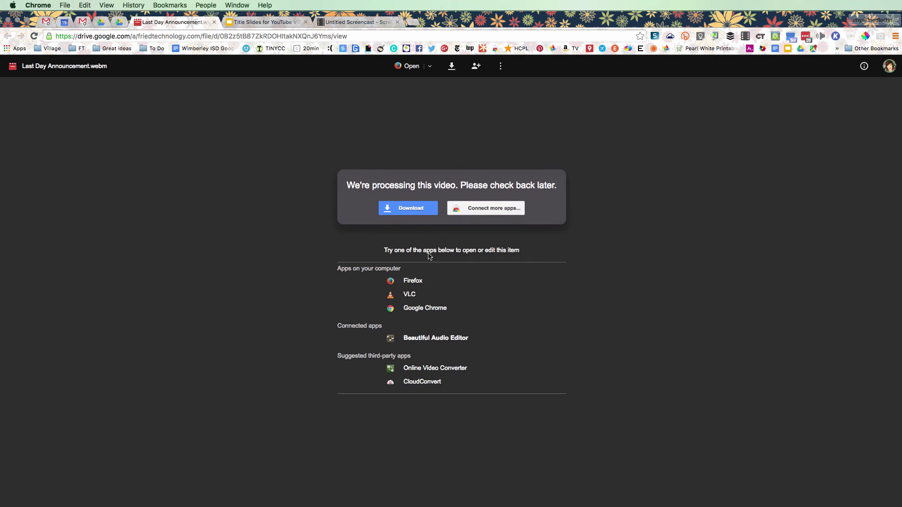
click(215, 21)
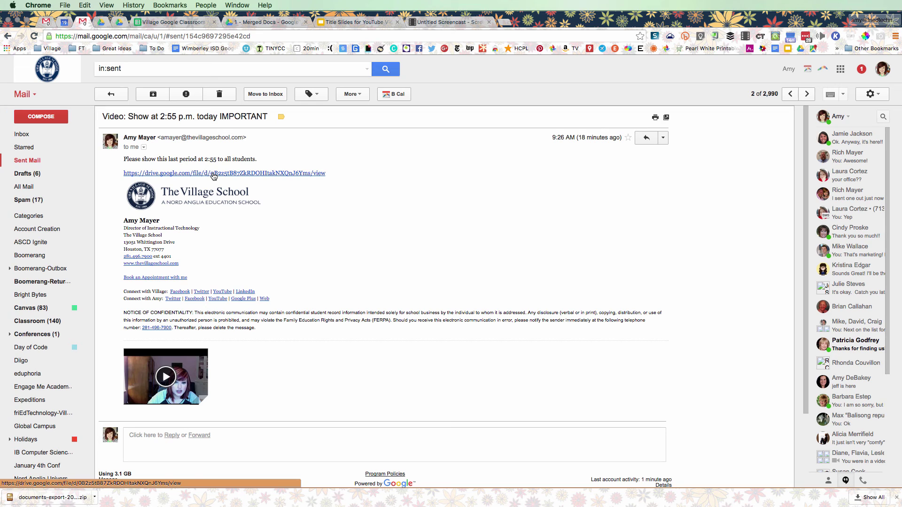
Step: Open Last Day Announcement.webm in Google Drive from the sent email's link
click(894, 498)
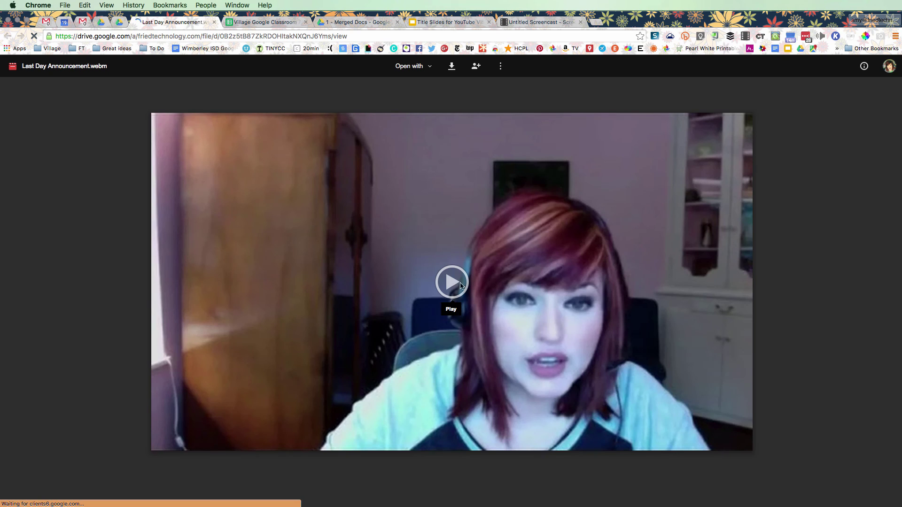
Step: Play 'Last Day Announcement.webm' in Google Drive and pause it at 0:01
click(462, 285)
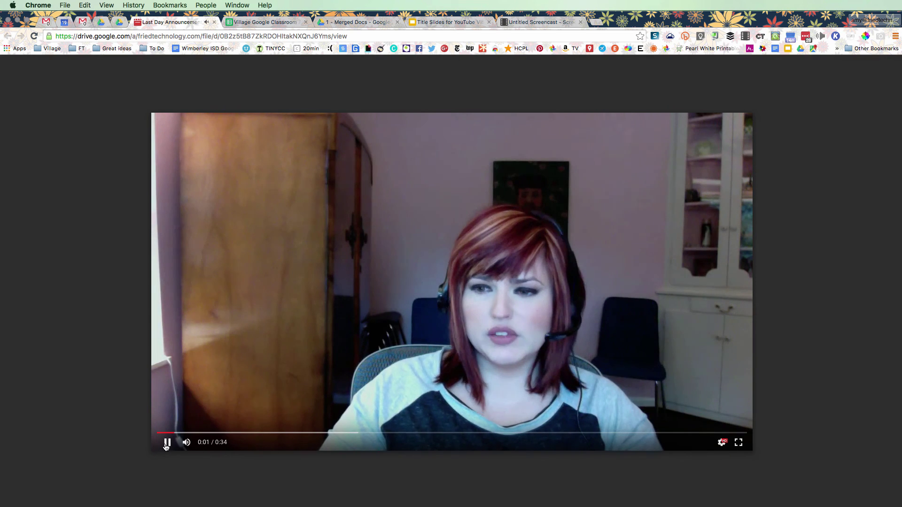
click(166, 443)
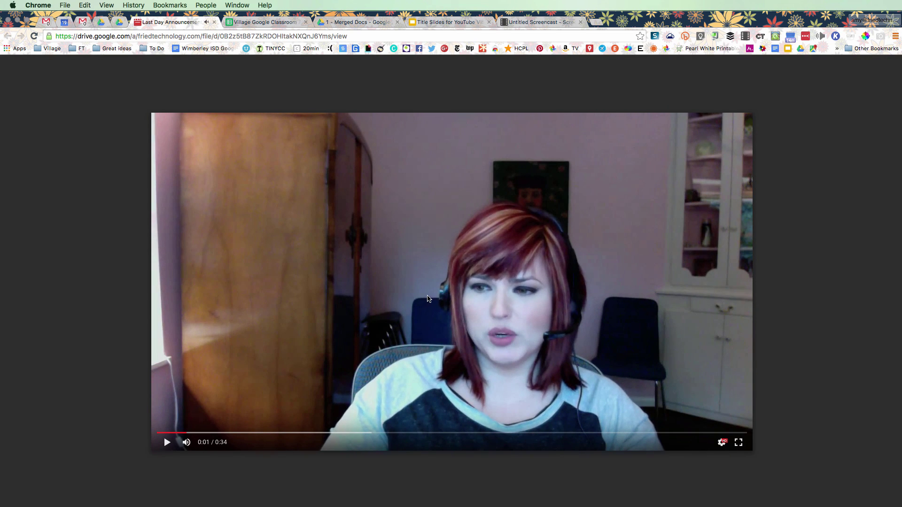